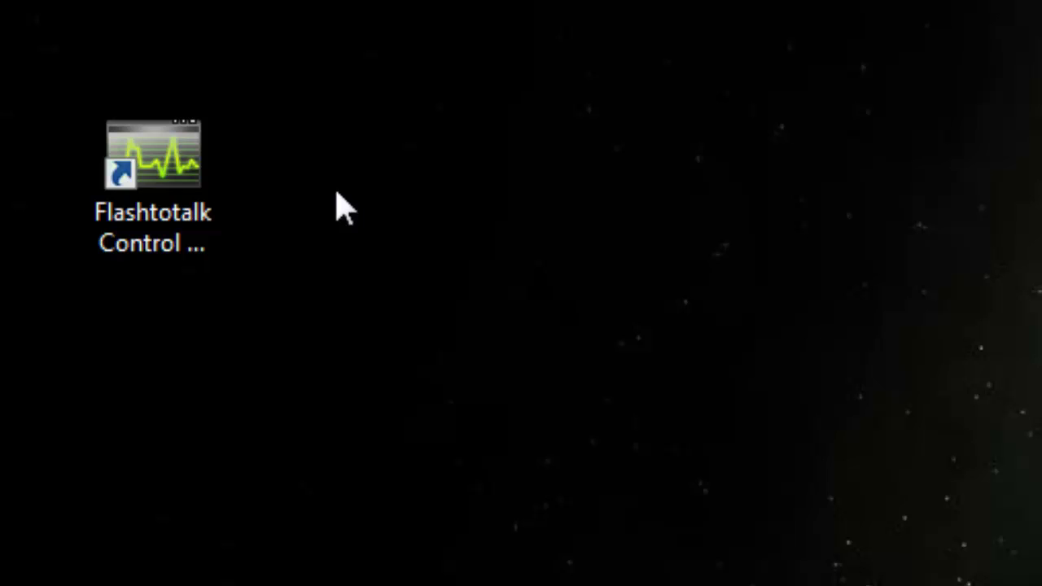
Launch Flashtotalk Control Center and log in with the account username and password.
{"action": "double_click", "coordinate": [207, 166]}
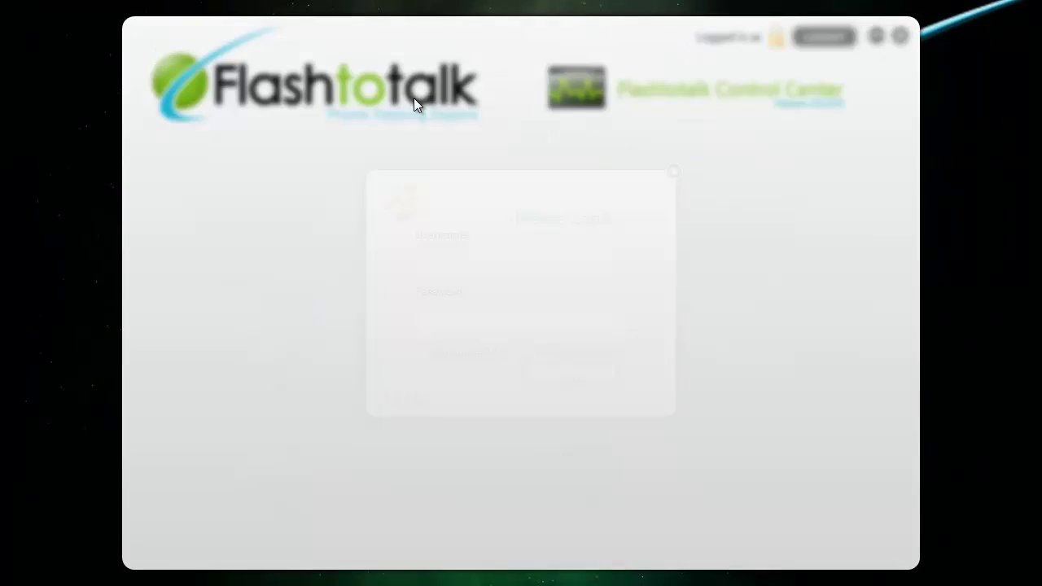
{"action": "type", "text": "ohn"}
{"action": "key", "text": "Tab"}
{"action": "type", "text": "•••••••"}
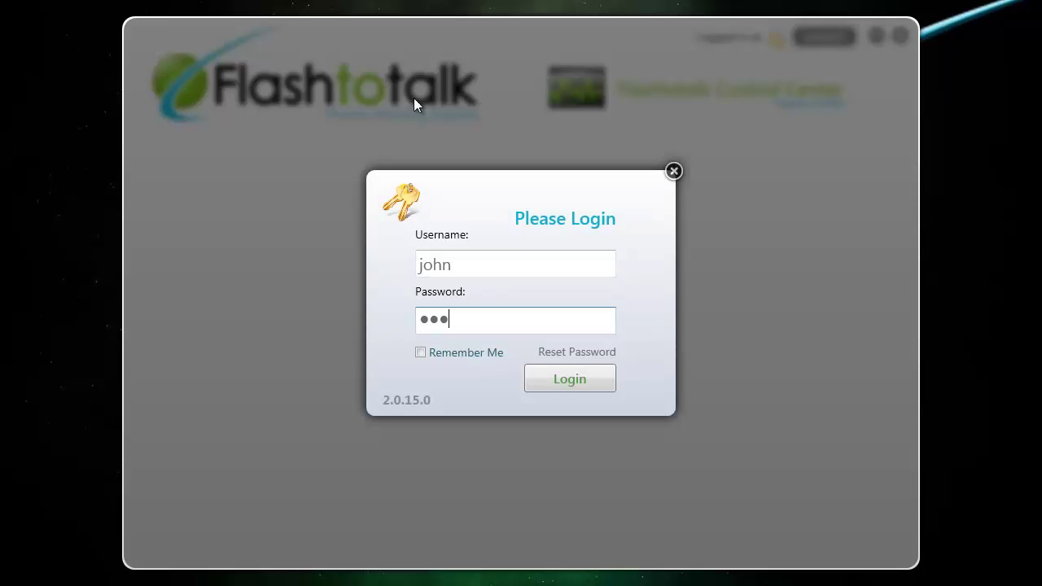
{"action": "left_click", "coordinate": [549, 387]}
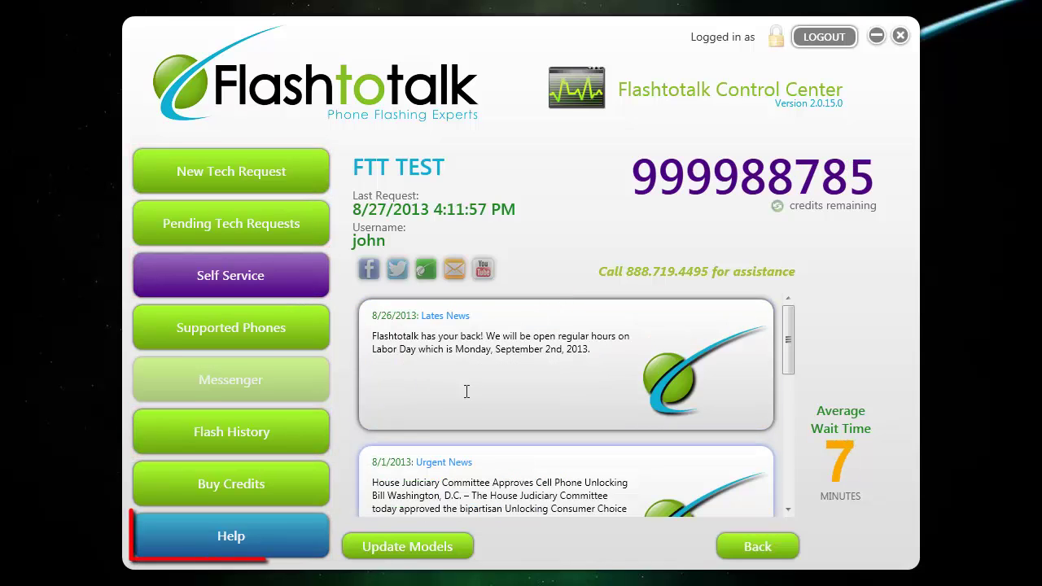
Open the Help page listing FAQs, troubleshooting guides and the ESN/MEID Converter.
{"action": "left_click", "coordinate": [298, 540]}
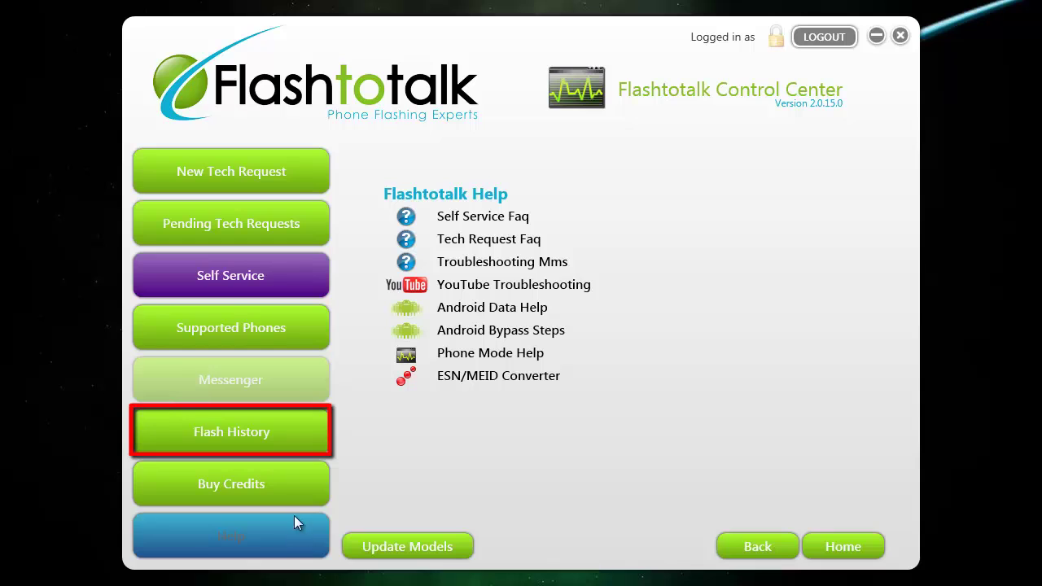
Open the Flash History page with its date-range filters and tech request table.
{"action": "left_click", "coordinate": [297, 438]}
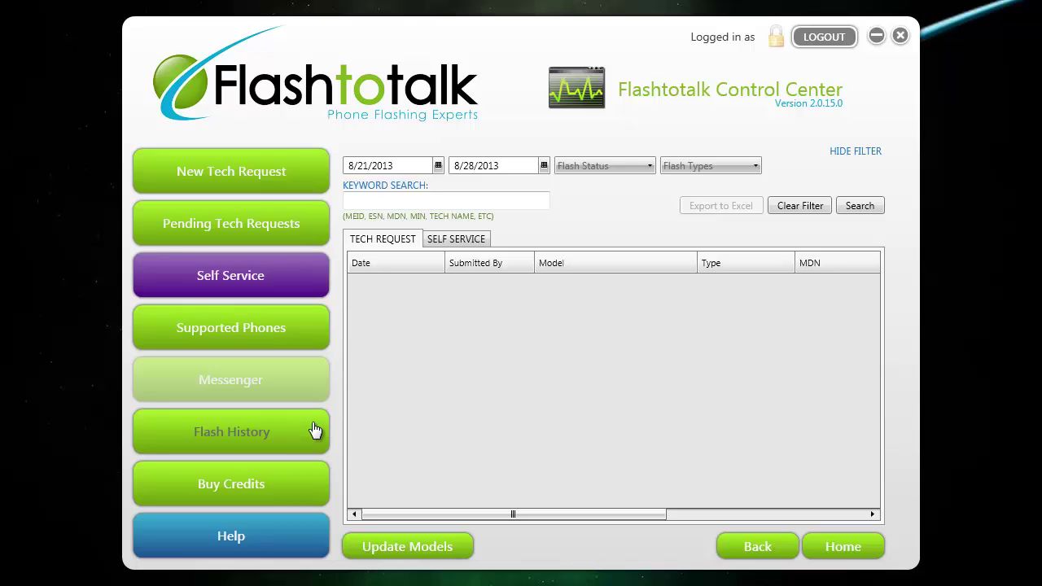
Show the Supported Phones list and expand LG to reveal its supported models.
{"action": "left_click", "coordinate": [304, 332]}
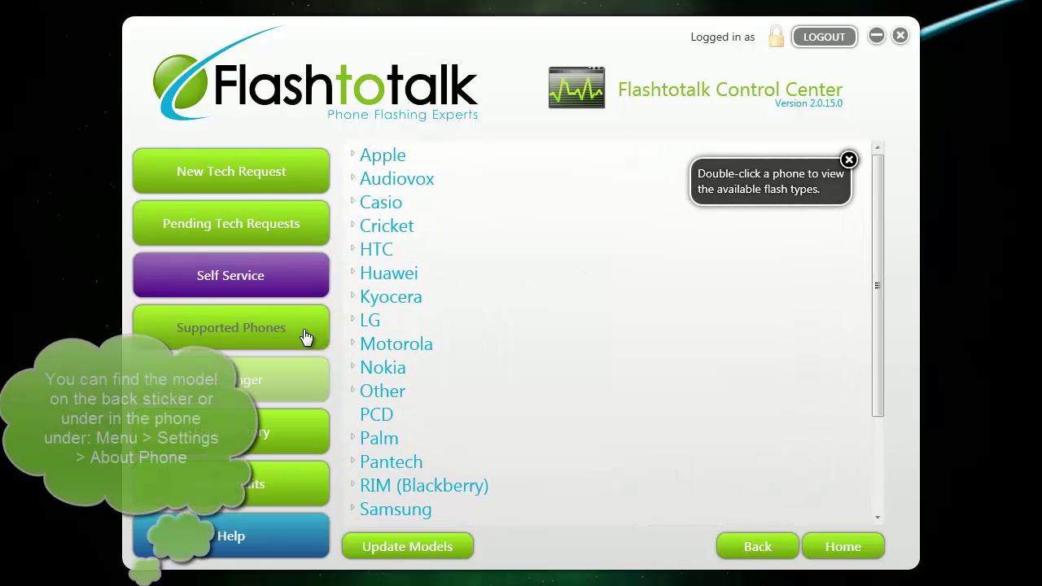
{"action": "left_click", "coordinate": [354, 320]}
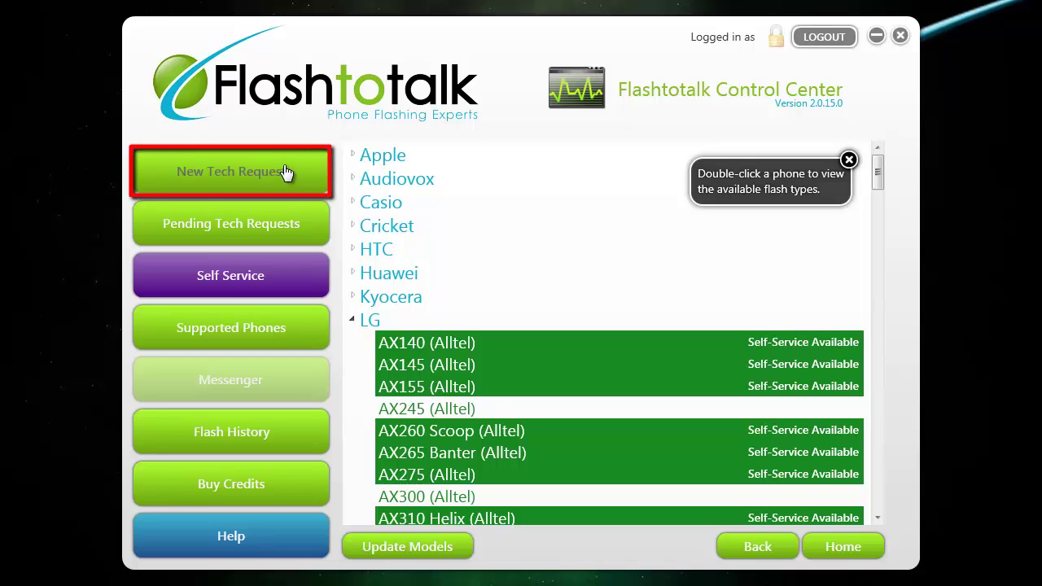
Create a new tech request for an HTC Evo 4G (Sprint) and continue to network selection.
{"action": "left_click", "coordinate": [165, 184]}
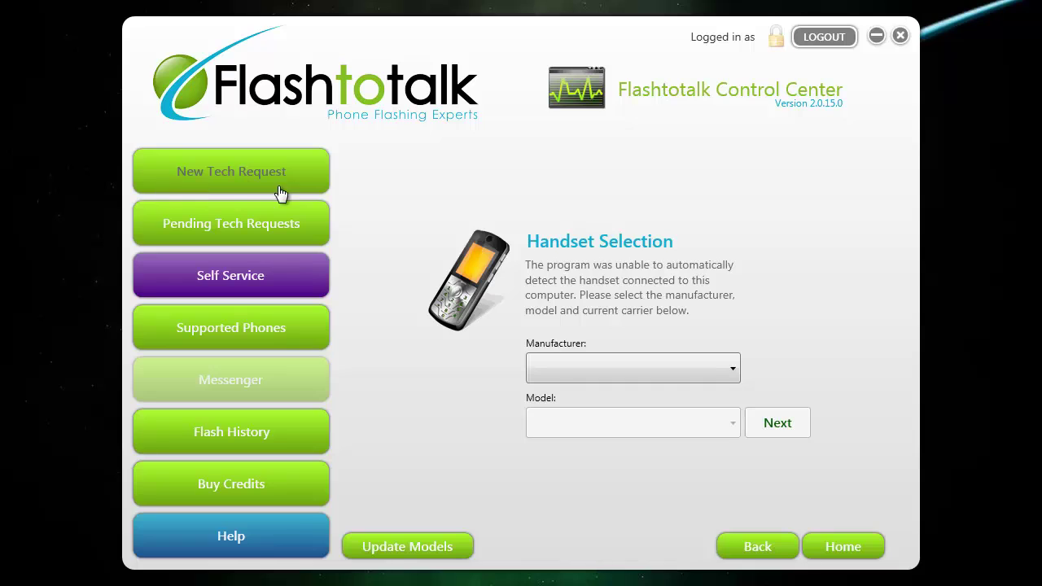
{"action": "left_click", "coordinate": [589, 367]}
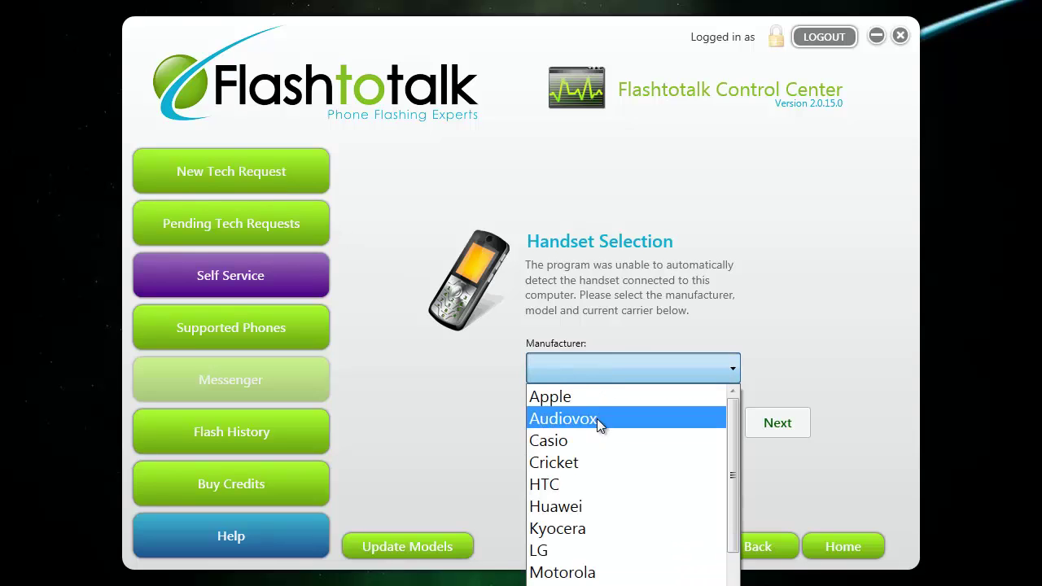
{"action": "scroll", "coordinate": [598, 428], "scroll_direction": "down", "scroll_amount": 2}
{"action": "scroll", "coordinate": [599, 420], "scroll_direction": "up", "scroll_amount": 1}
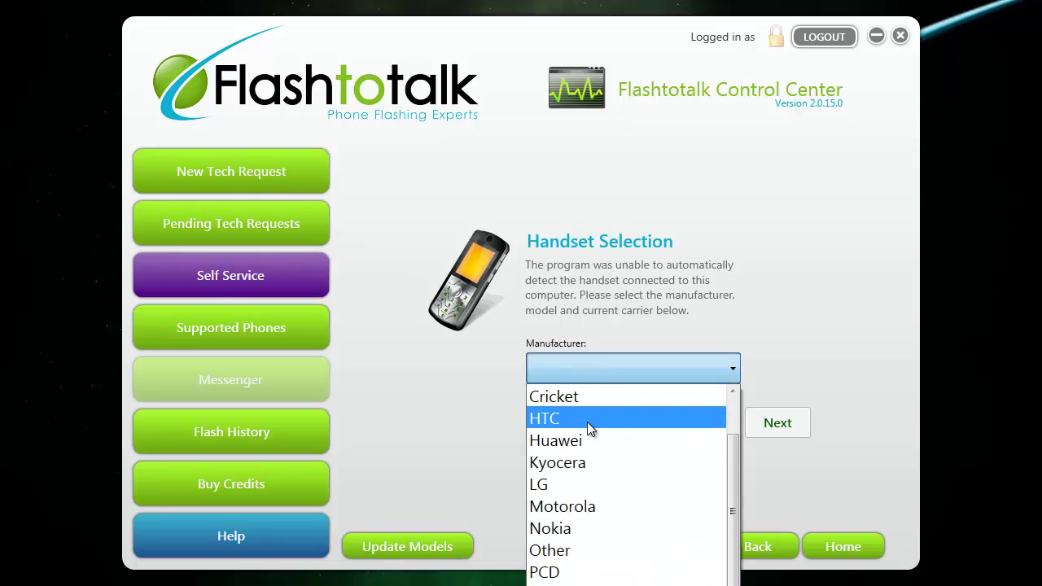
{"action": "left_click", "coordinate": [587, 419]}
{"action": "left_click", "coordinate": [586, 420]}
{"action": "scroll", "coordinate": [595, 495], "scroll_direction": "down", "scroll_amount": 3}
{"action": "scroll", "coordinate": [595, 496], "scroll_direction": "down", "scroll_amount": 3}
{"action": "scroll", "coordinate": [592, 505], "scroll_direction": "up", "scroll_amount": 1}
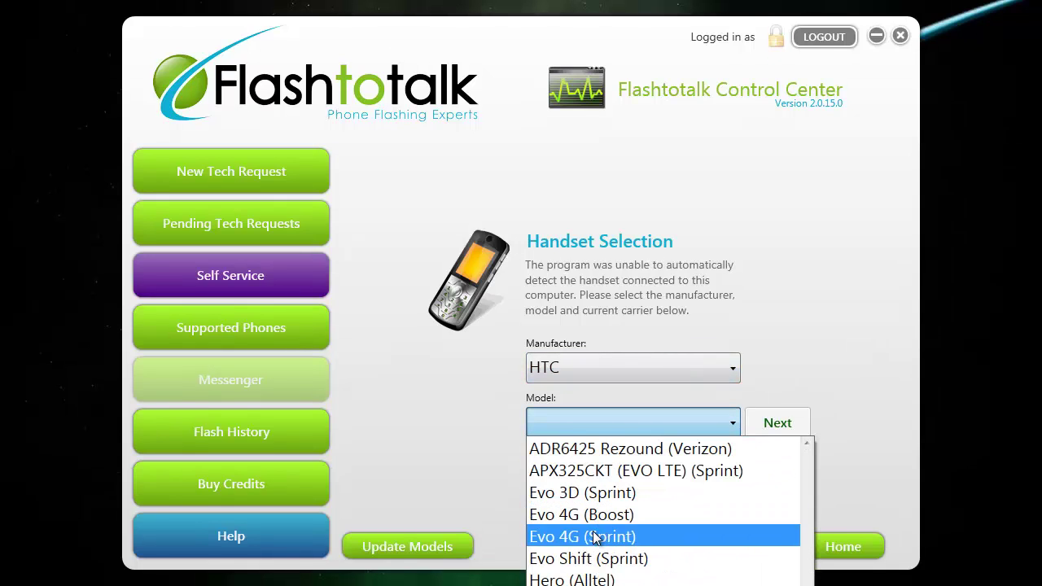
{"action": "left_click", "coordinate": [599, 535]}
{"action": "left_click", "coordinate": [780, 424]}
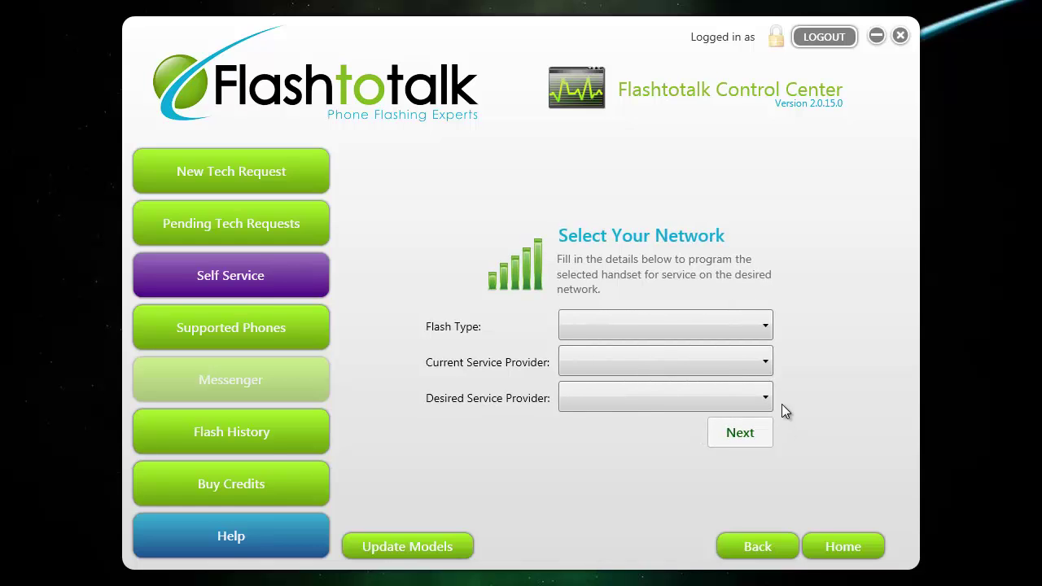
Choose an Advanced Full flash from Sprint to Cricket and continue to account details.
{"action": "left_click", "coordinate": [699, 335]}
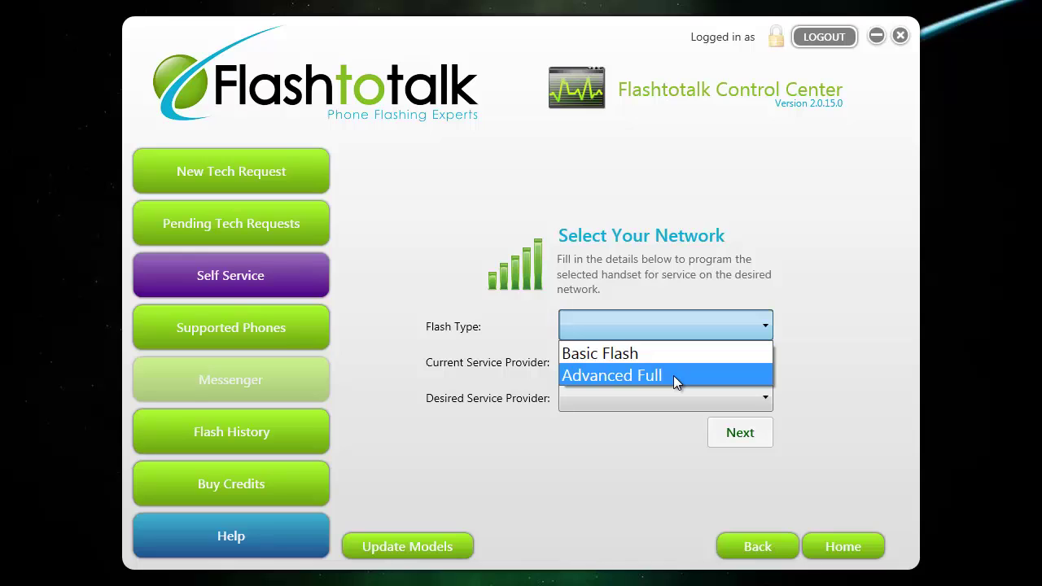
{"action": "left_click", "coordinate": [673, 376]}
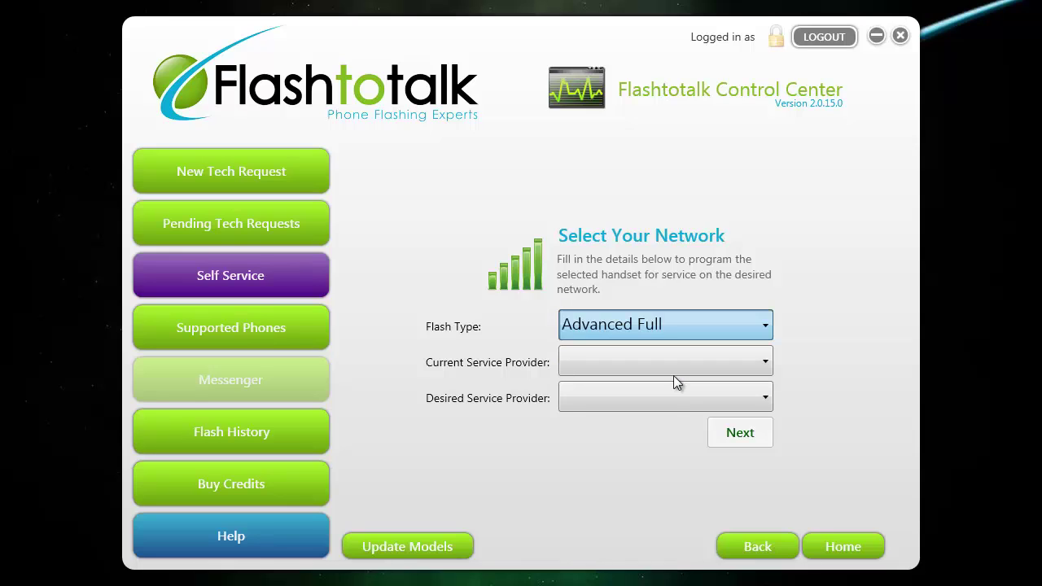
{"action": "left_click", "coordinate": [668, 371]}
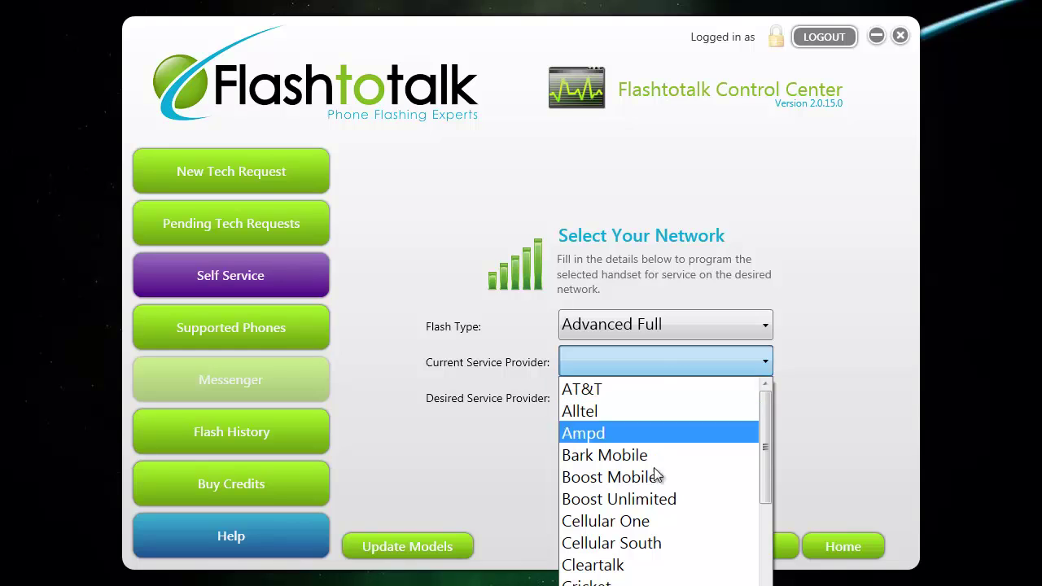
{"action": "scroll", "coordinate": [632, 570], "scroll_direction": "down", "scroll_amount": 1}
{"action": "scroll", "coordinate": [632, 529], "scroll_direction": "down", "scroll_amount": 4}
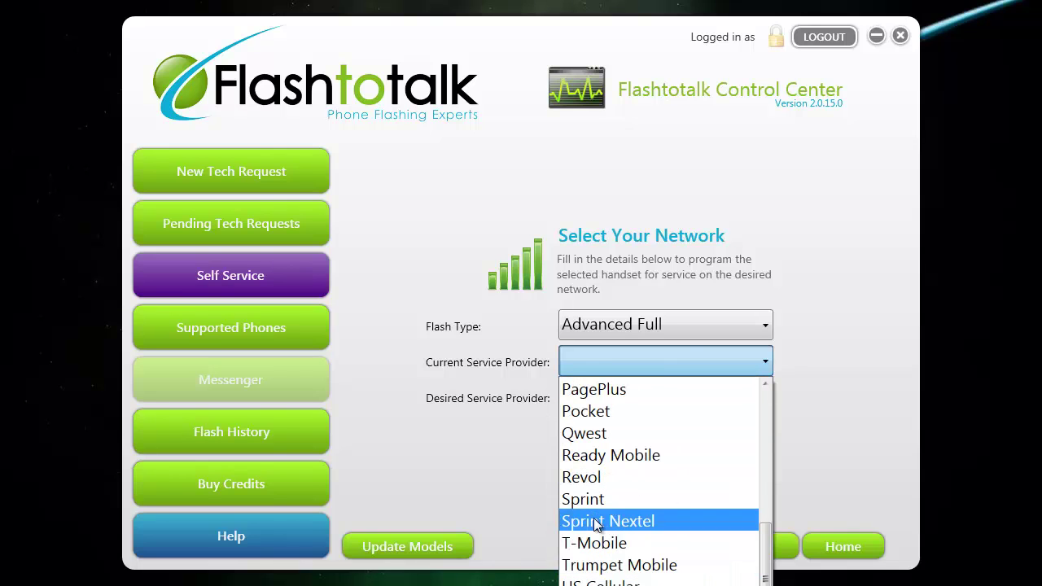
{"action": "left_click", "coordinate": [607, 495]}
{"action": "left_click", "coordinate": [616, 404]}
{"action": "scroll", "coordinate": [623, 492], "scroll_direction": "down", "scroll_amount": 3}
{"action": "scroll", "coordinate": [615, 487], "scroll_direction": "up", "scroll_amount": 2}
{"action": "left_click", "coordinate": [606, 493]}
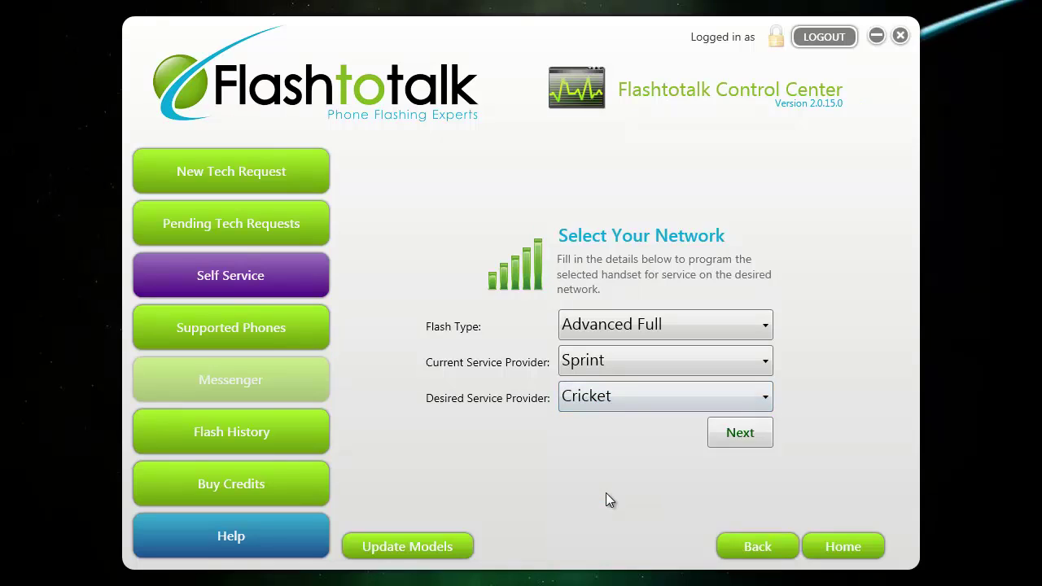
{"action": "left_click", "coordinate": [746, 434]}
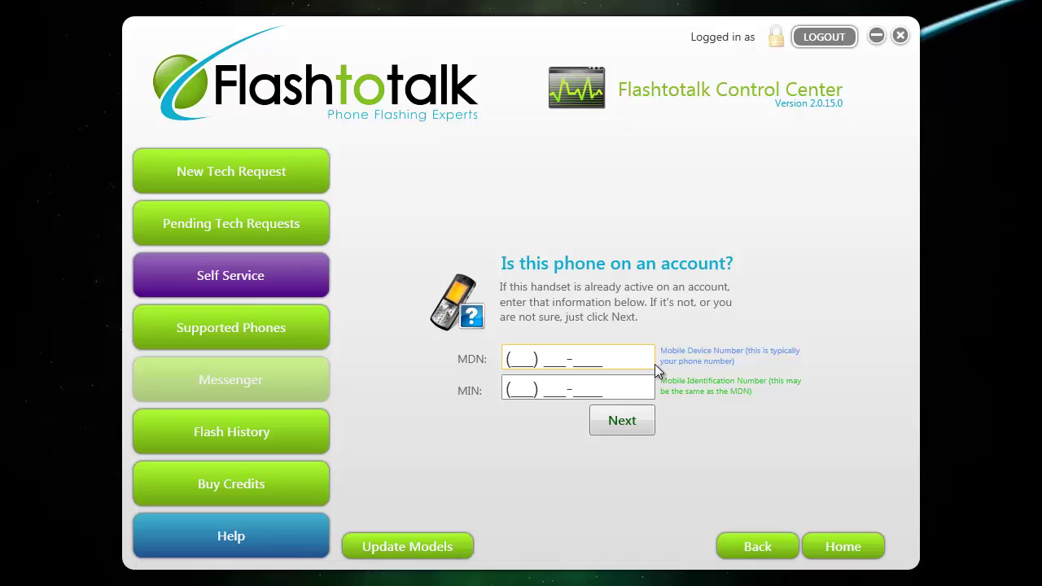
Enter the phone's MDN and MIN numbers and continue to the Flash Details summary.
{"action": "left_click_drag", "start_coordinate": [624, 361], "coordinate": [418, 361]}
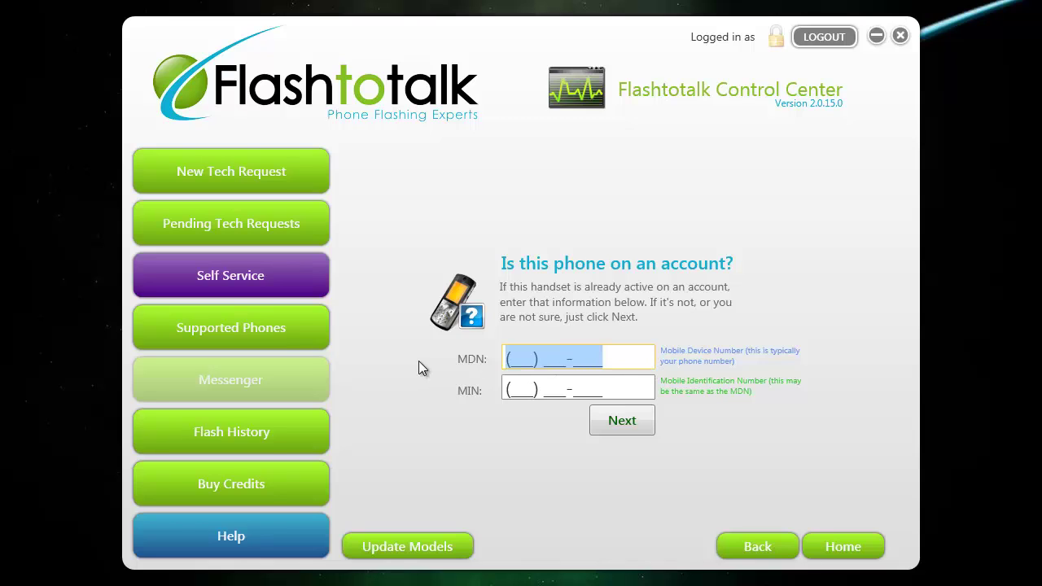
{"action": "type", "text": "1111111111"}
{"action": "key", "text": "Tab"}
{"action": "type", "text": "2222222222"}
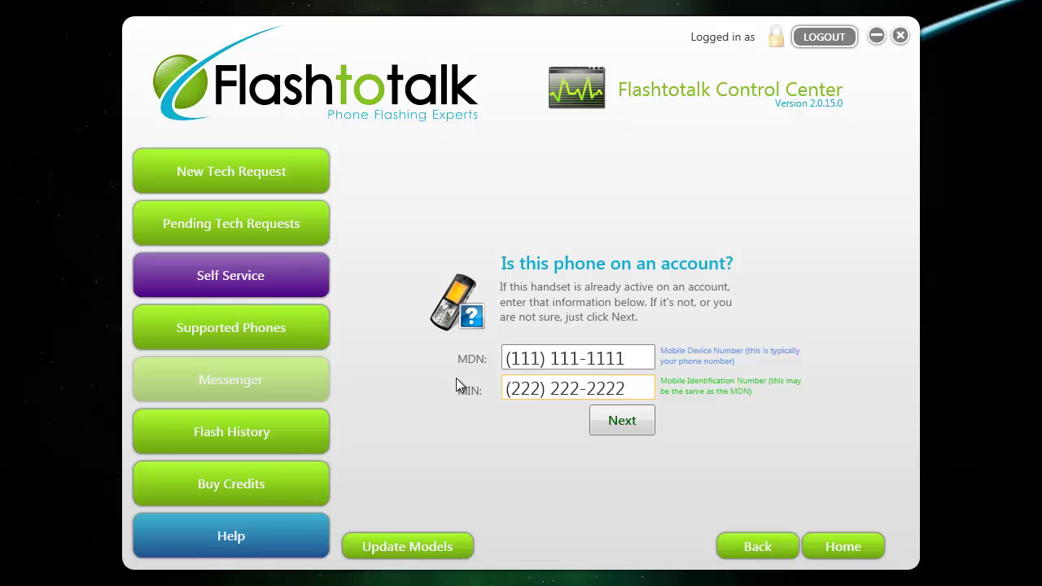
{"action": "left_click", "coordinate": [457, 380]}
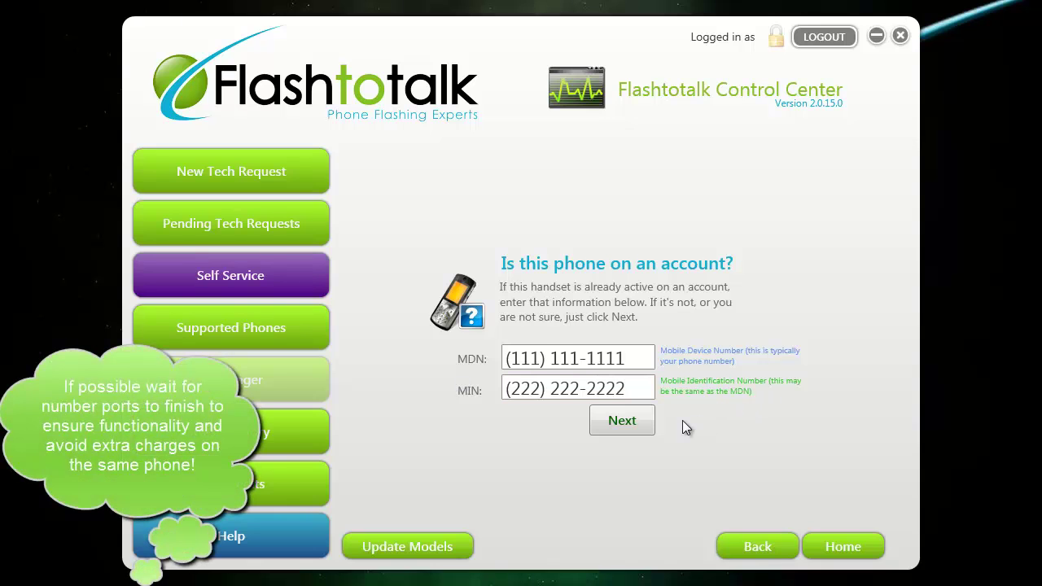
{"action": "left_click", "coordinate": [636, 420]}
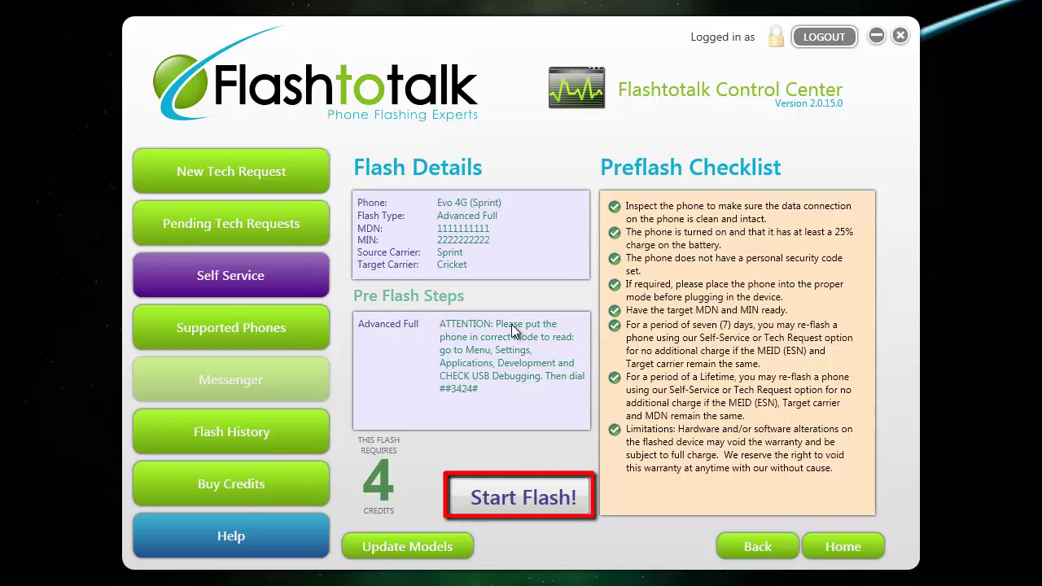
Start the Evo 4G Sprint-to-Cricket Advanced Full flash so a technician picks it up.
{"action": "left_click", "coordinate": [572, 499]}
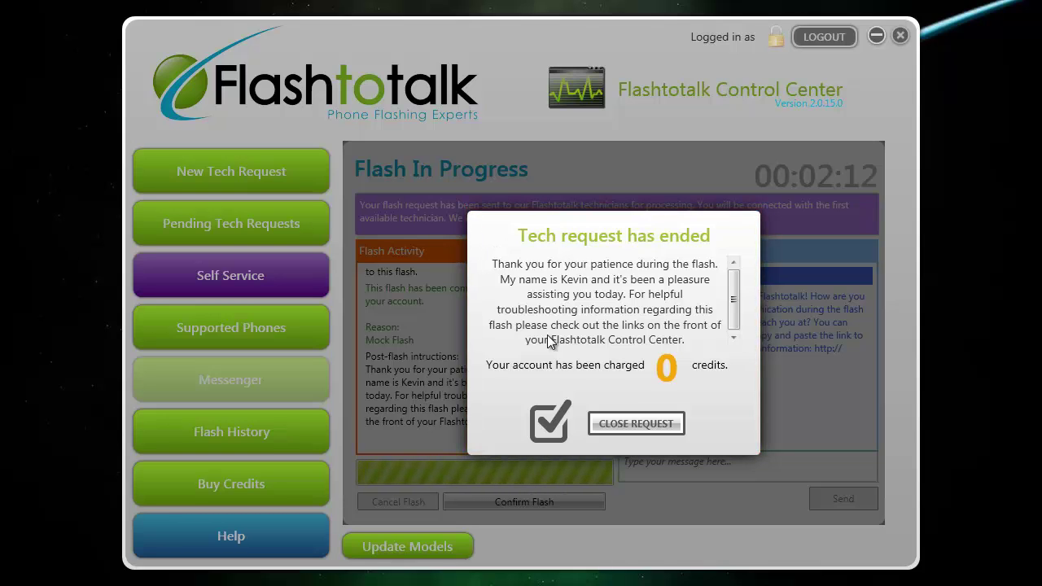
Close the ended tech request from the completion dialog.
{"action": "left_click", "coordinate": [629, 417]}
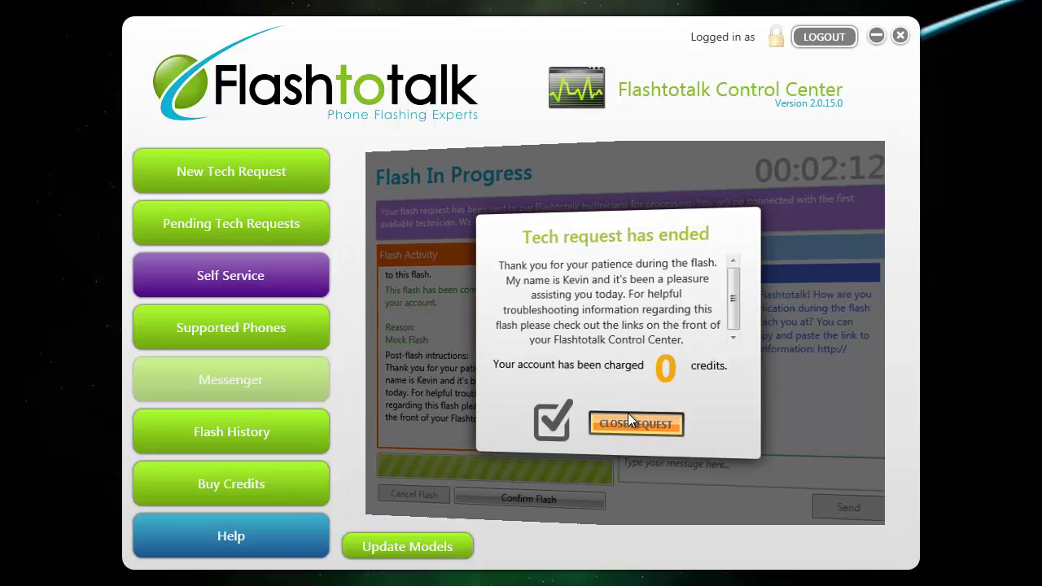